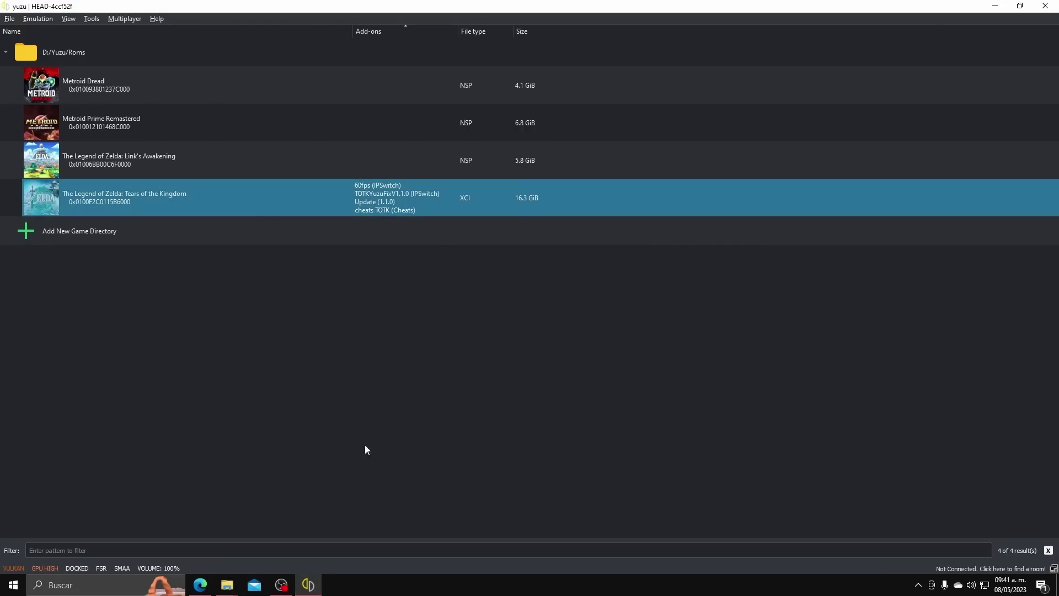
# - Try to copy the yuzu application from the yuzuEA_DepthsFix+CloudsFix folder into the yuzu-windows-msvc-early-access folder
pyautogui.moveTo(227, 585)
pyautogui.click(228, 534)
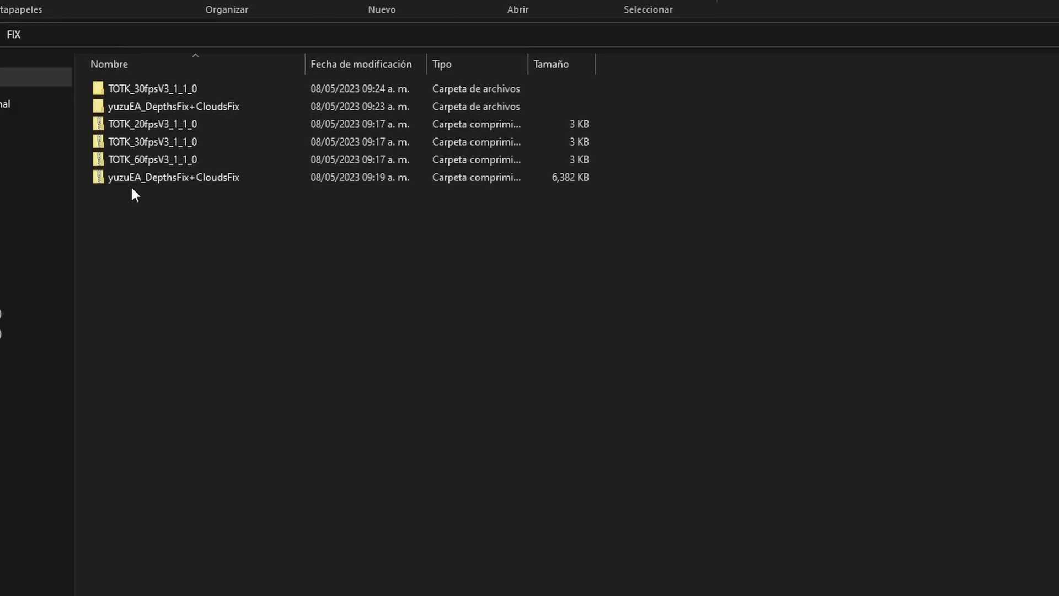
pyautogui.doubleClick(176, 106)
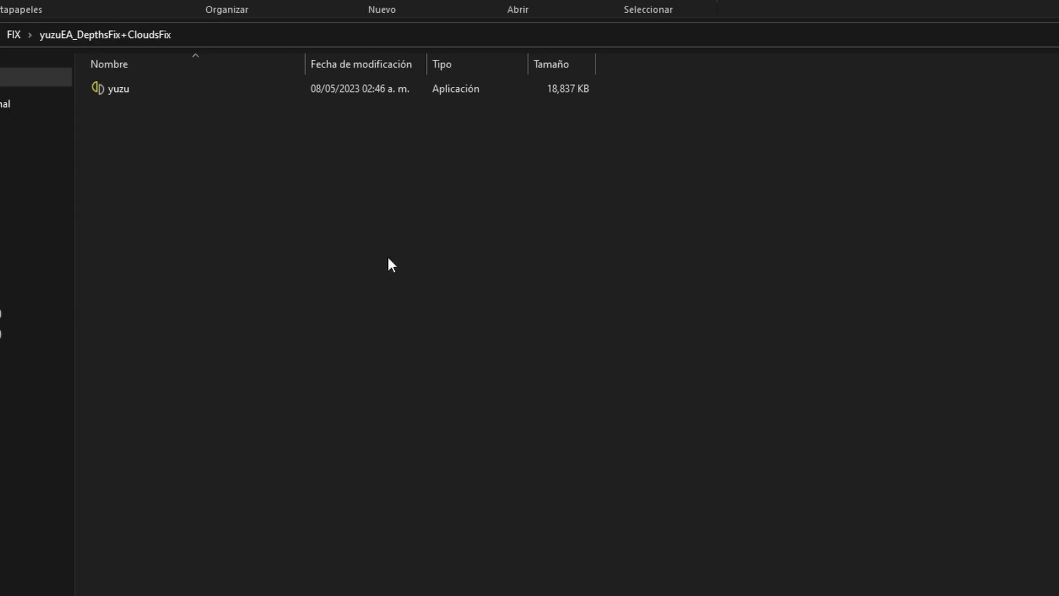
pyautogui.click(149, 95)
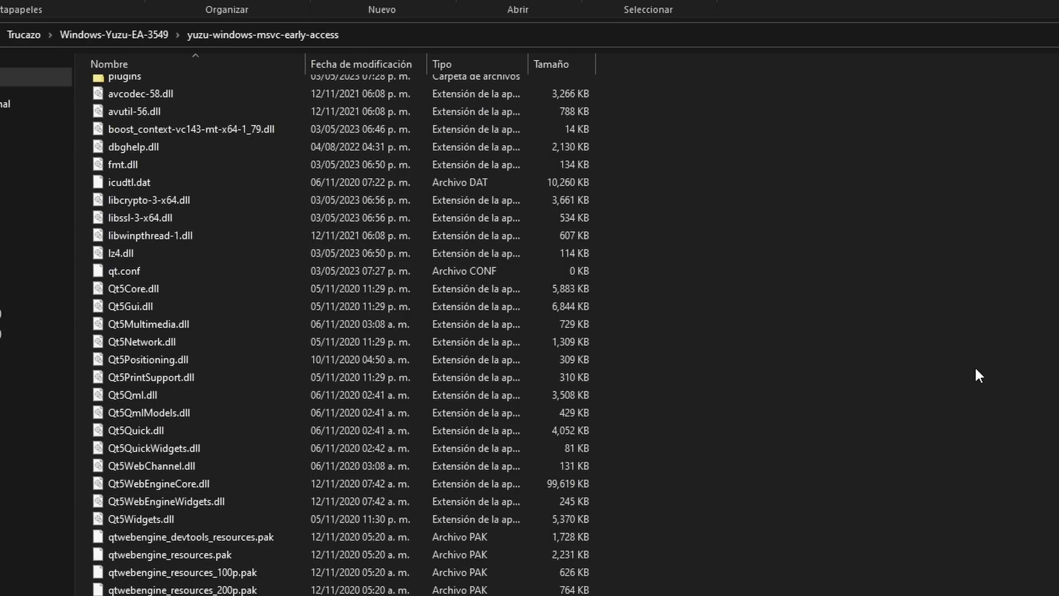
pyautogui.hotkey('ctrl', 'v')
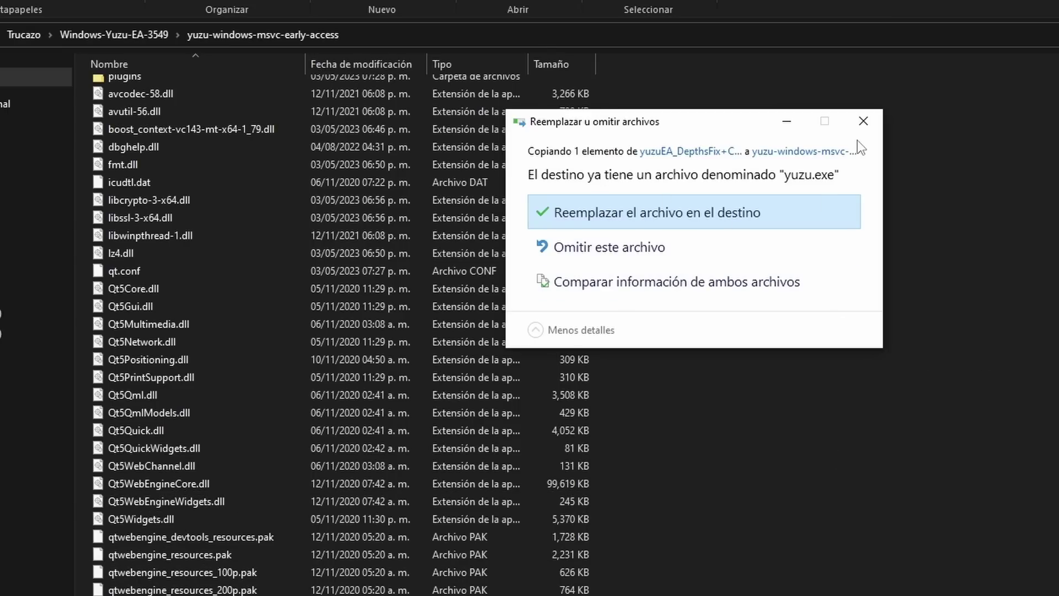
pyautogui.click(864, 122)
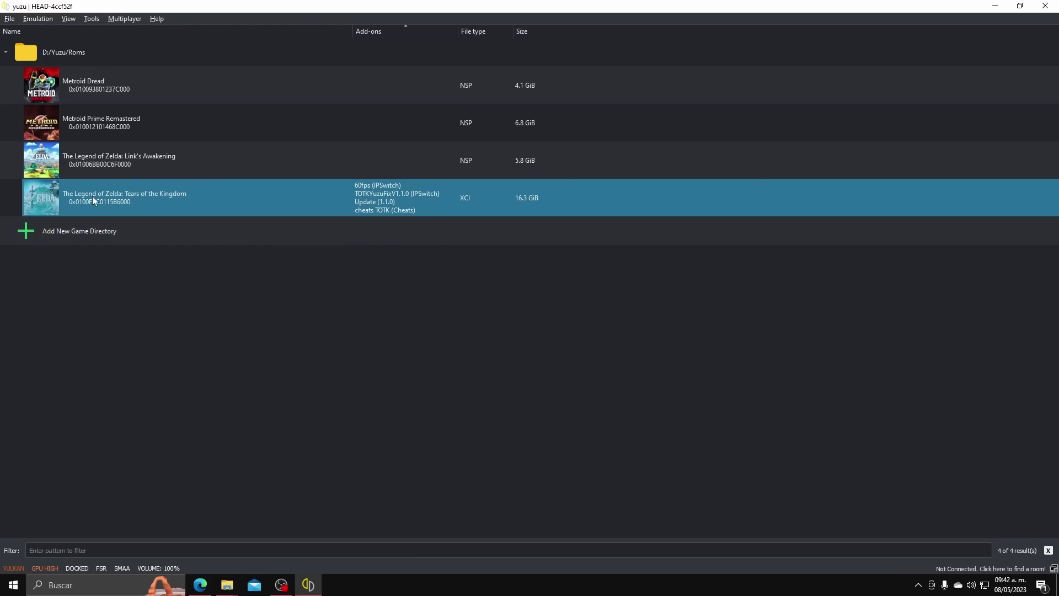
# - Open the mod data folder of The Legend of Zelda: Tears of the Kingdom, and bring up the FIX folder
pyautogui.rightClick(93, 199)
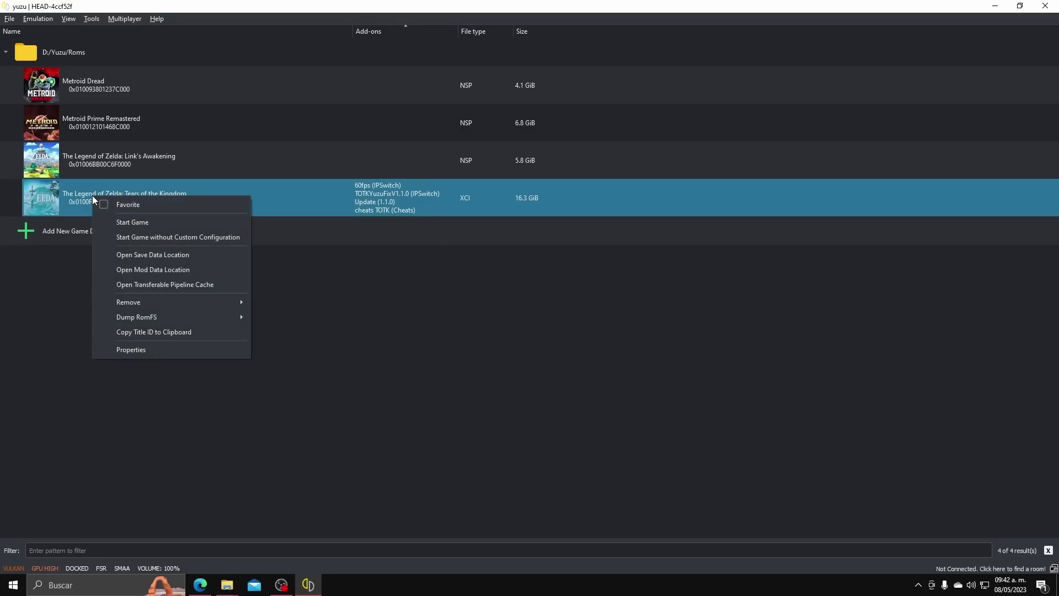
pyautogui.click(188, 273)
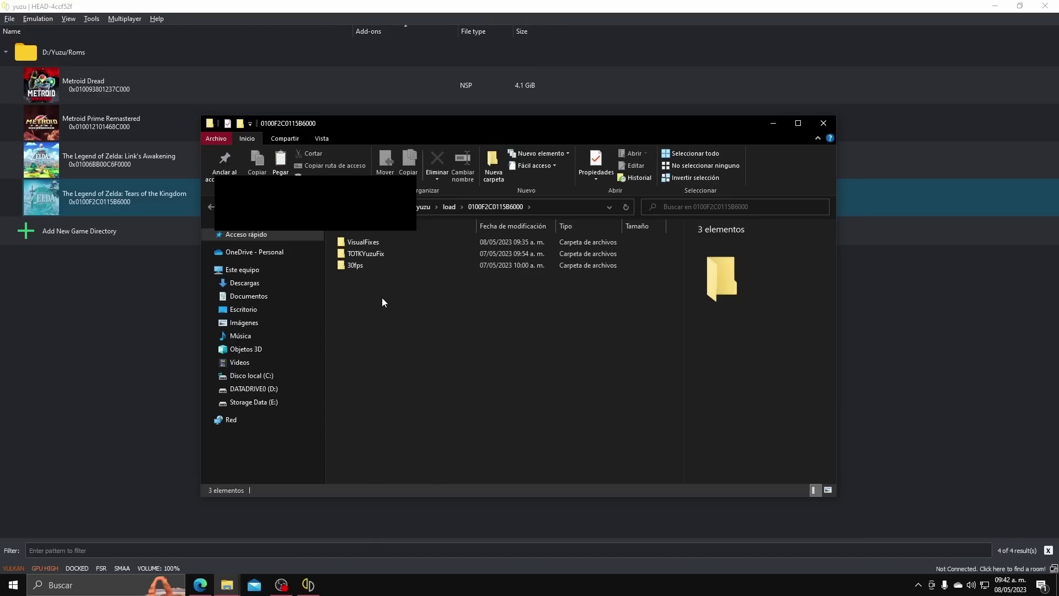
pyautogui.click(227, 585)
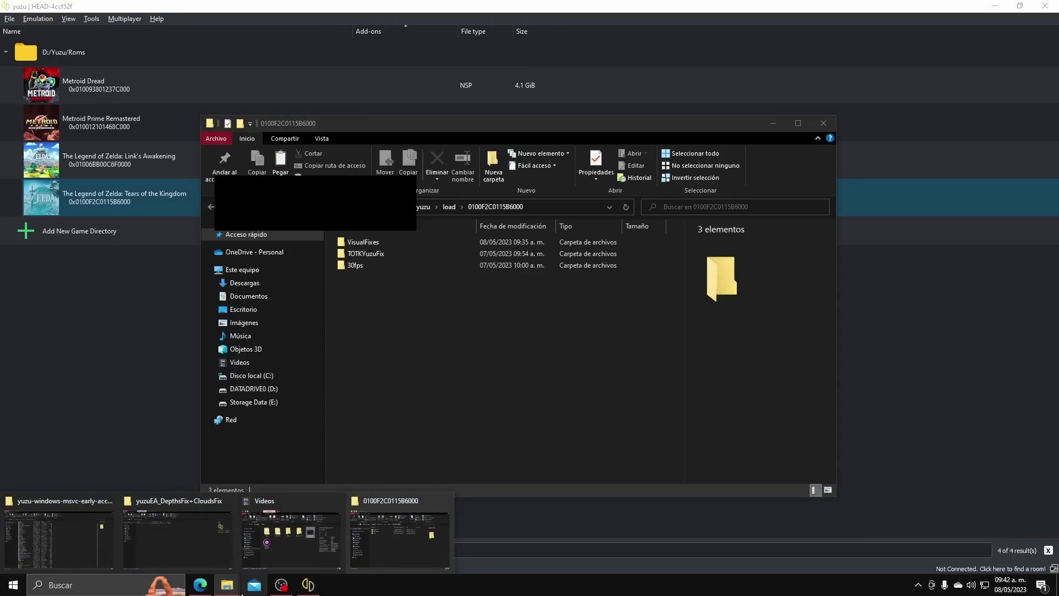
pyautogui.click(177, 538)
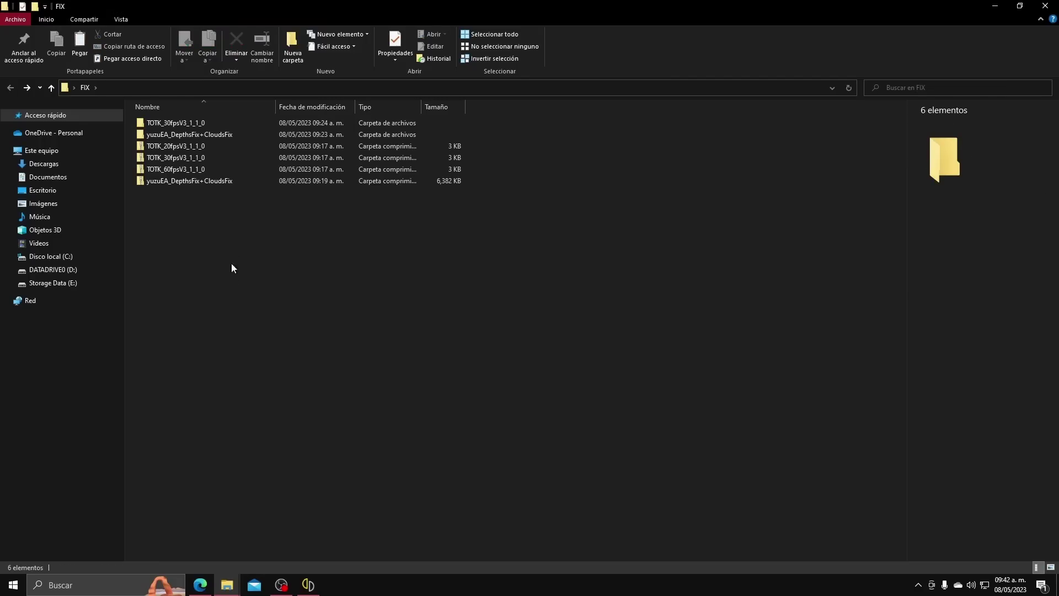
pyautogui.click(204, 149)
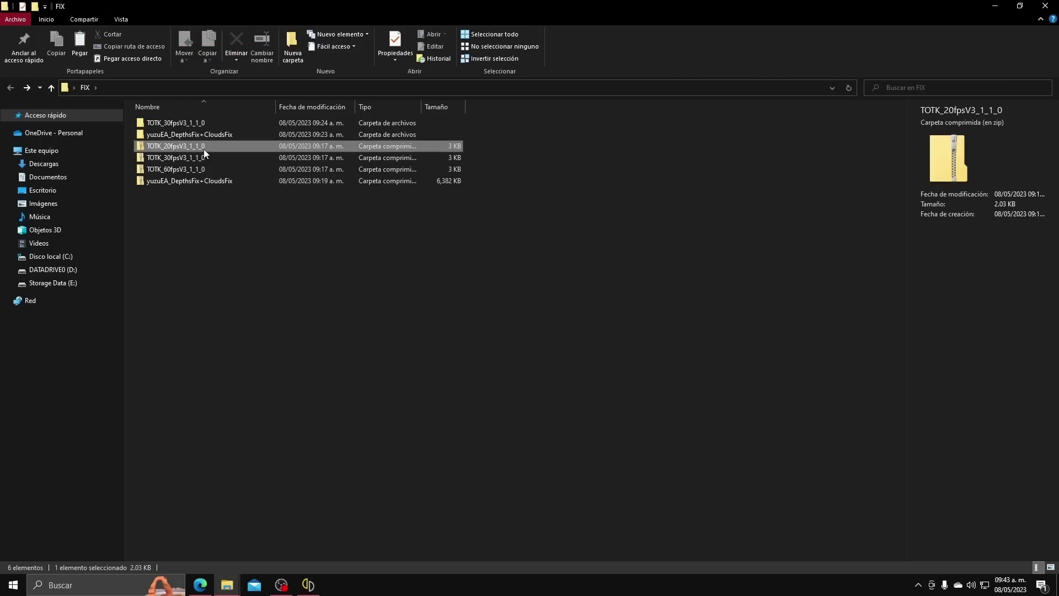
pyautogui.click(231, 282)
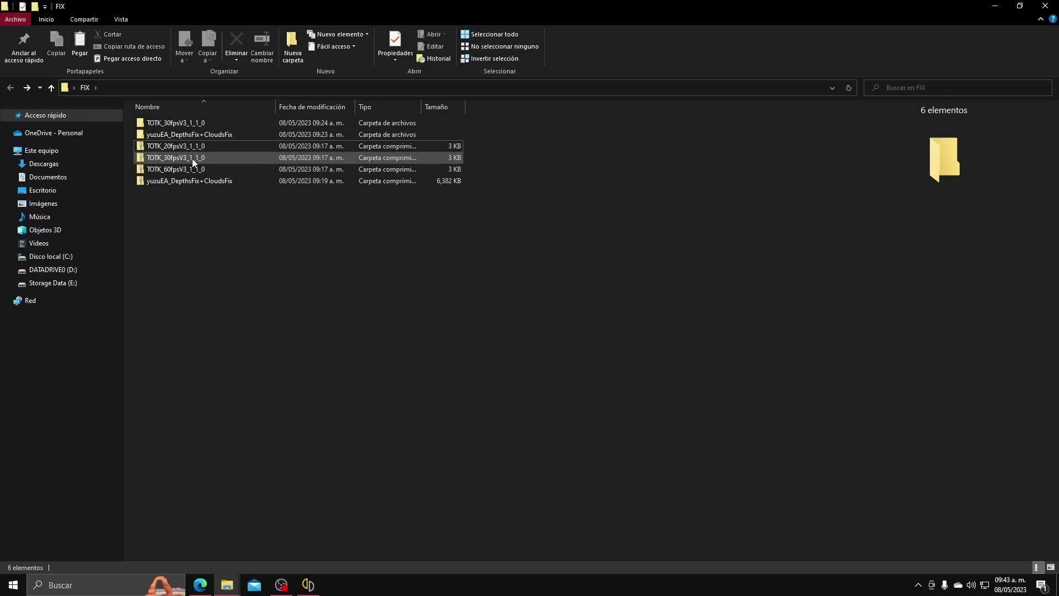
# - Copy the 30fps and VisualFixes folders from TOTK_30fpsV3_1_1_0 into the game's mod folder 0100F2C0115B6000, replacing the existing files
pyautogui.doubleClick(178, 123)
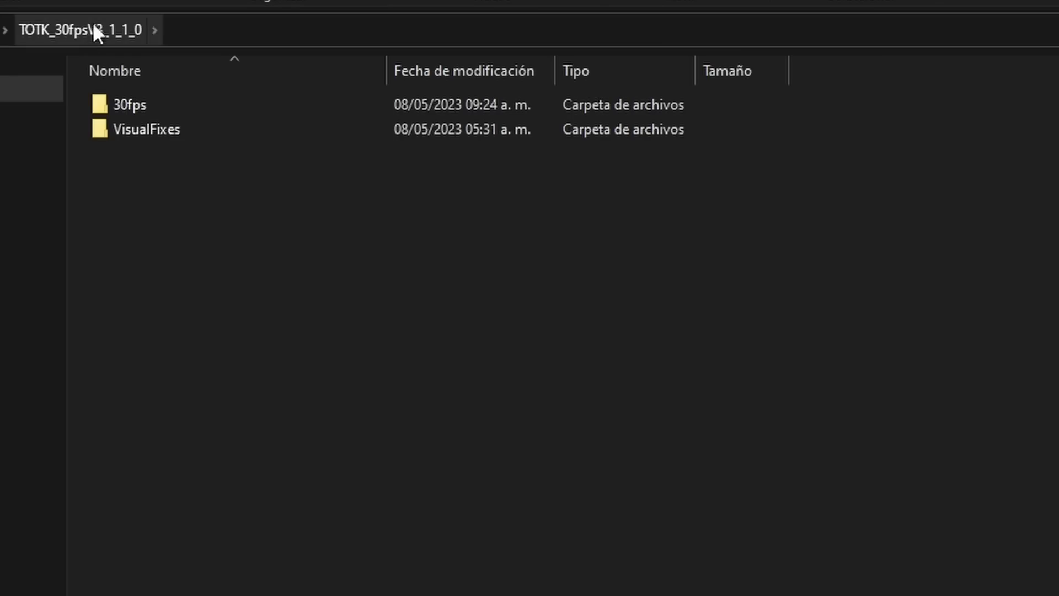
pyautogui.moveTo(199, 224); pyautogui.dragTo(124, 108)
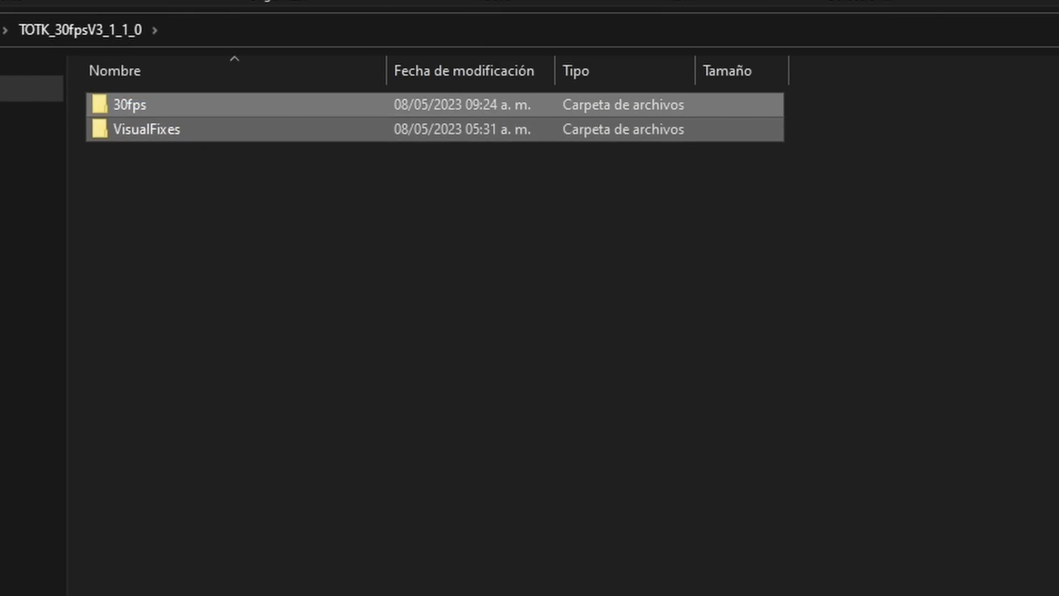
pyautogui.hotkey('alt', 'Tab')
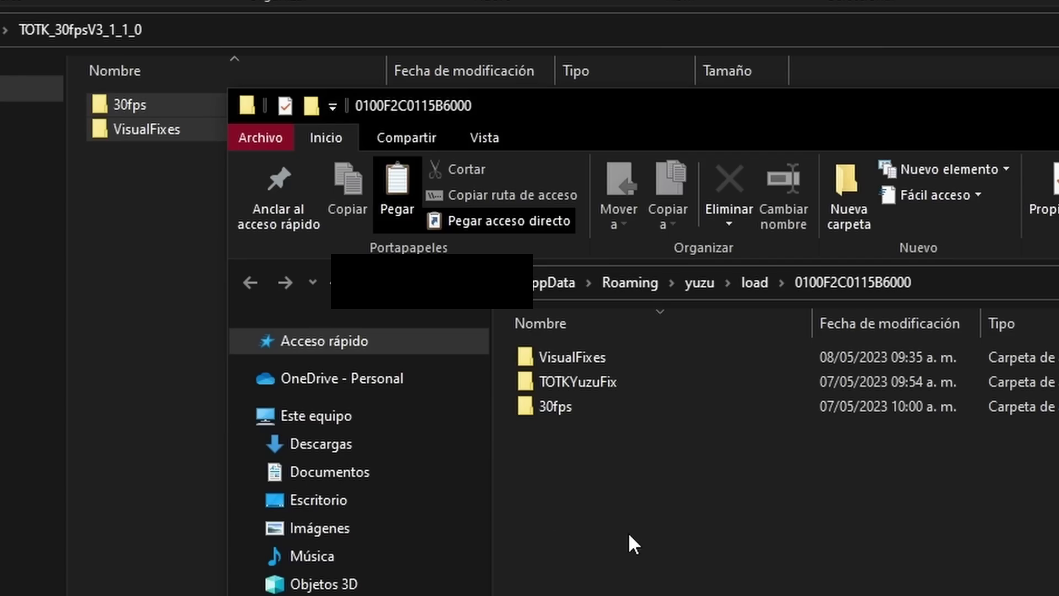
pyautogui.hotkey('ctrl', 'v')
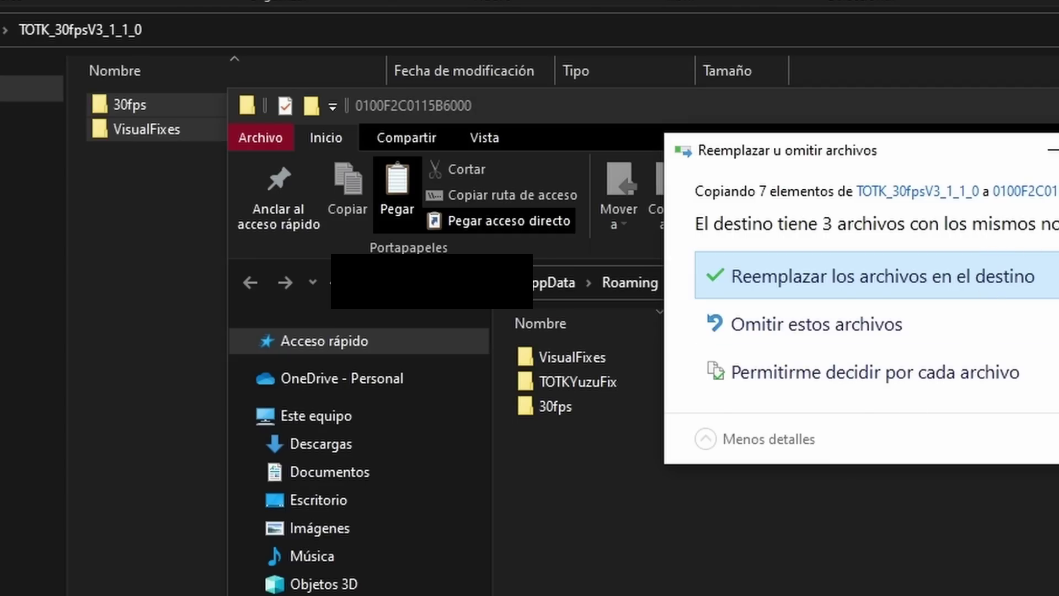
pyautogui.press('Return')
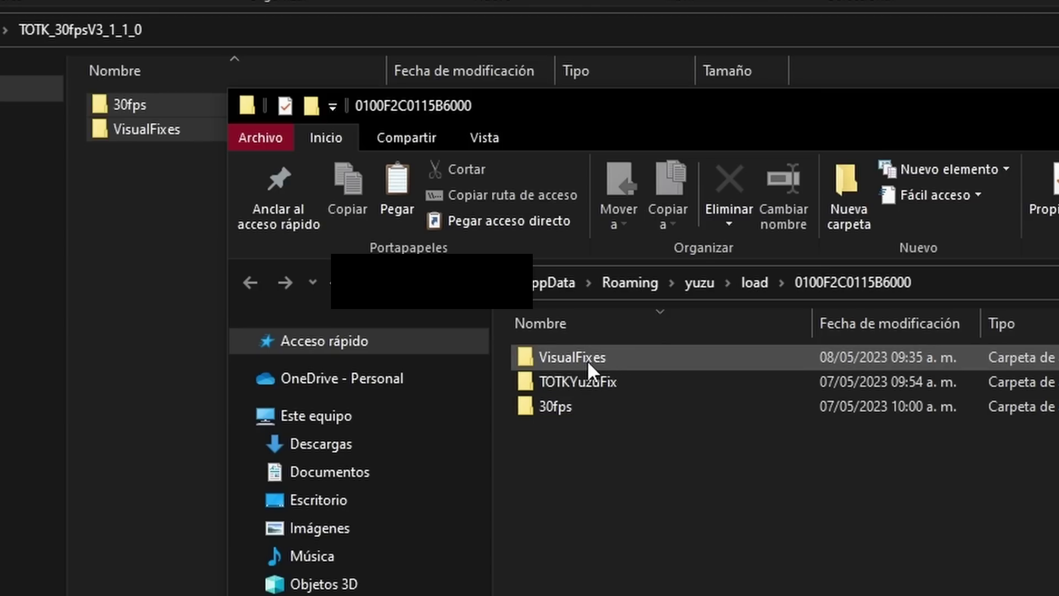
pyautogui.moveTo(584, 359)
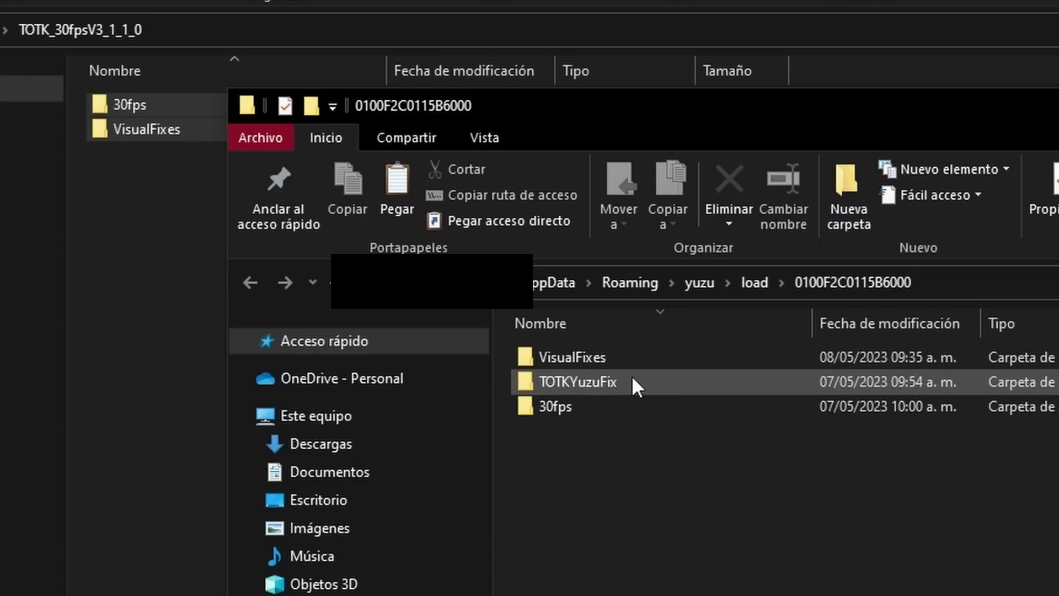
pyautogui.moveTo(573, 385)
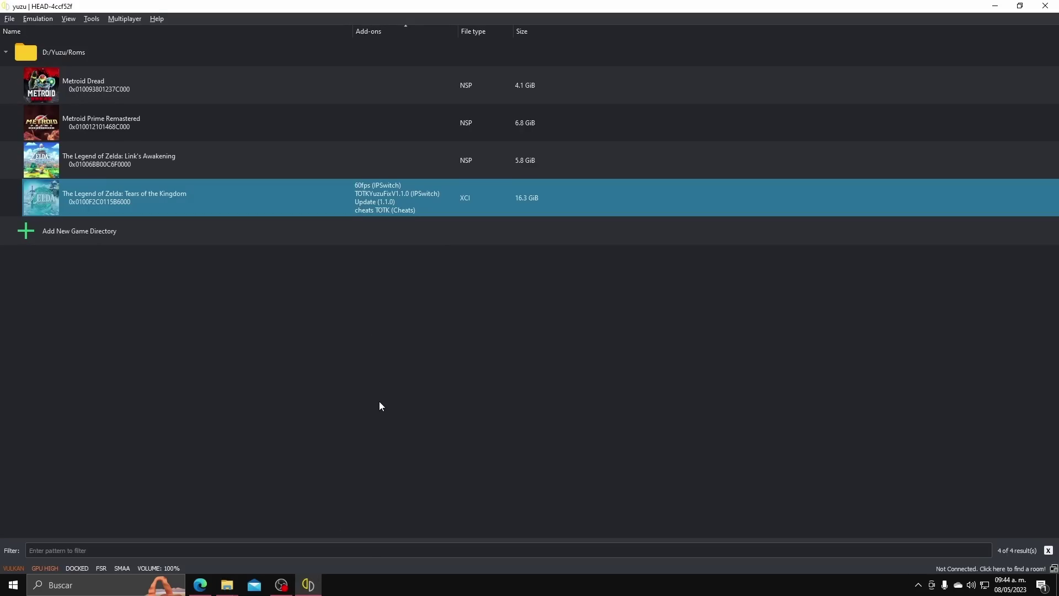
# - In yuzu's graphics configuration, turn off Accelerate ASTC texture decoding and the advanced option Decode ASTC textures asynchronously (Hack)
pyautogui.click(9, 19)
pyautogui.moveTo(37, 18)
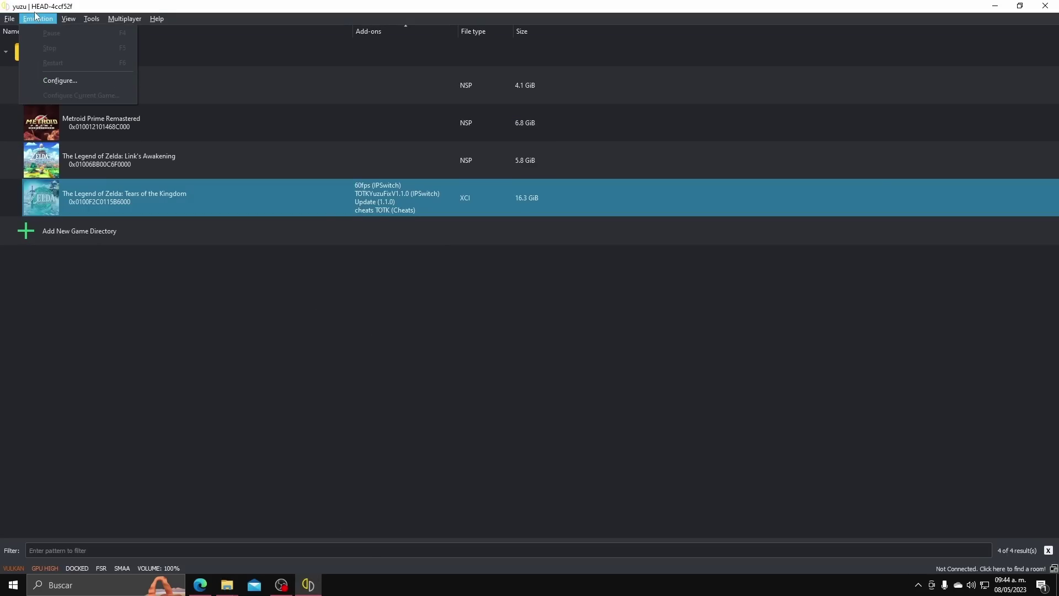
pyautogui.click(61, 80)
pyautogui.click(265, 134)
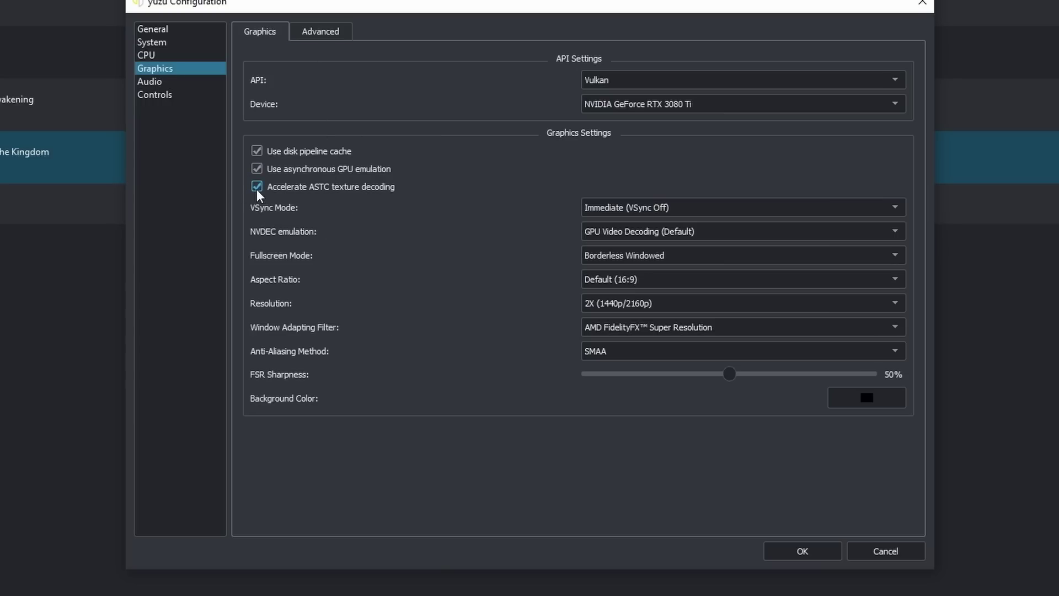
pyautogui.click(312, 34)
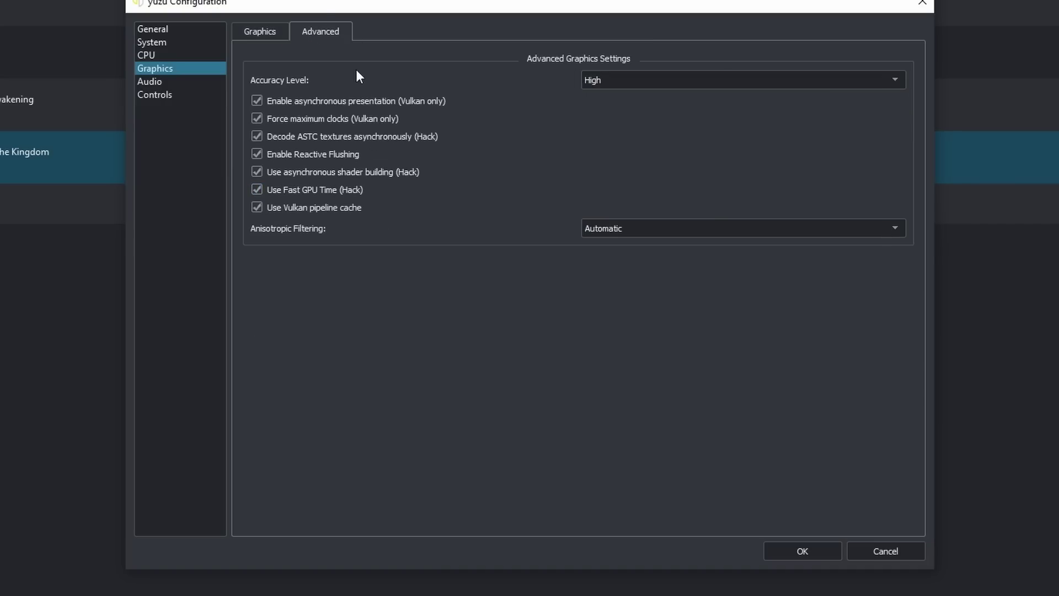
pyautogui.click(256, 134)
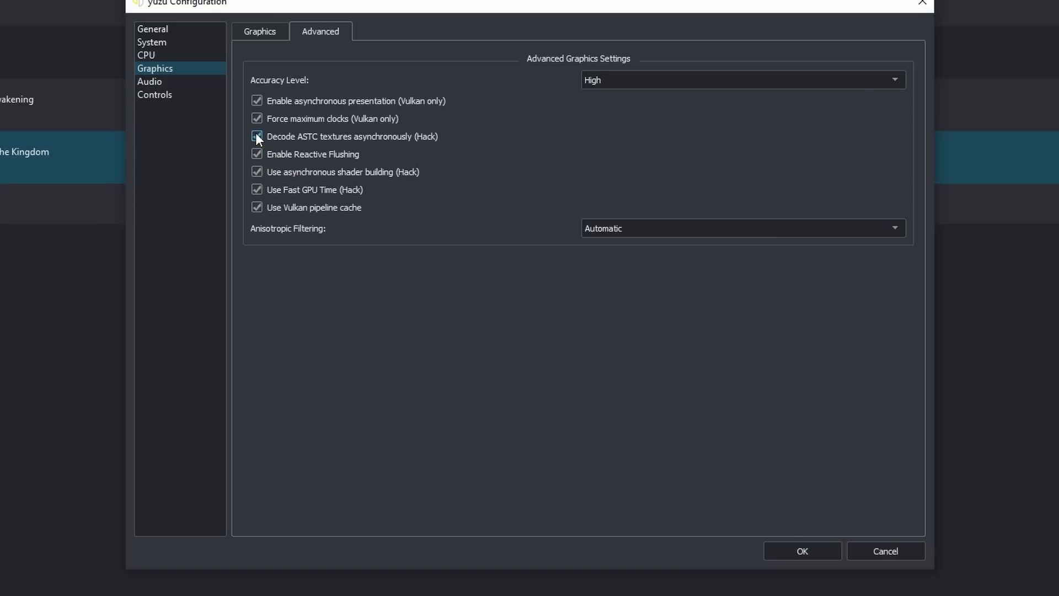
# - Compare the basic and advanced graphics settings, and turn Accelerate ASTC texture decoding back on
pyautogui.click(275, 35)
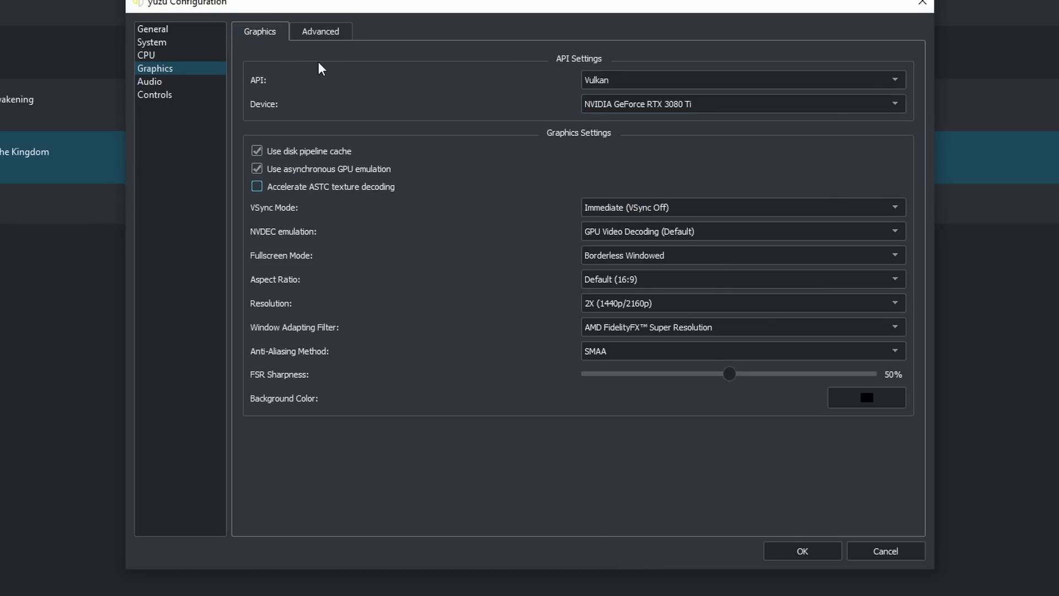
pyautogui.click(319, 33)
pyautogui.click(320, 31)
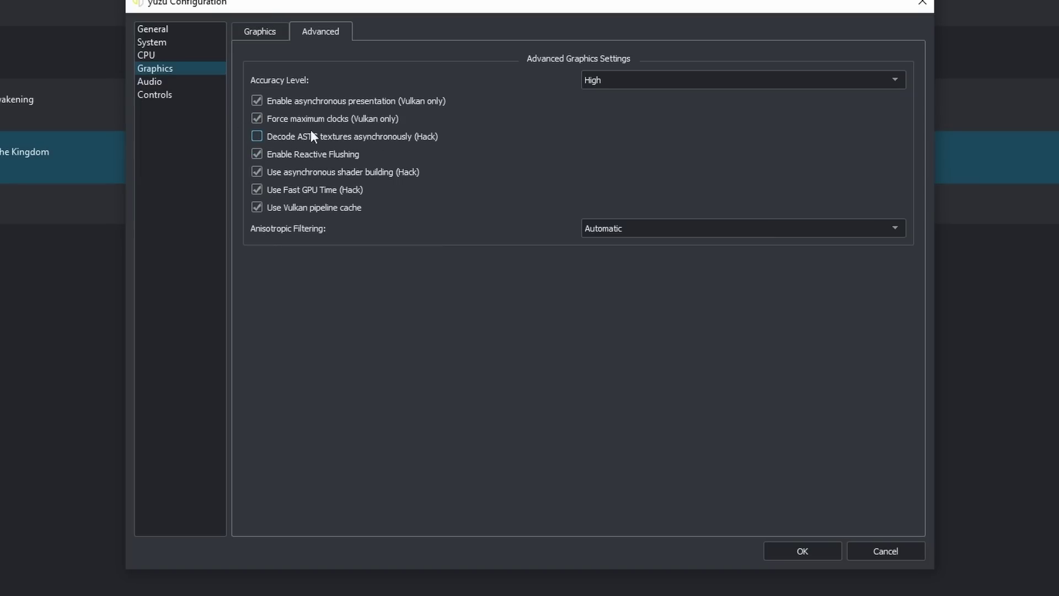
pyautogui.click(274, 33)
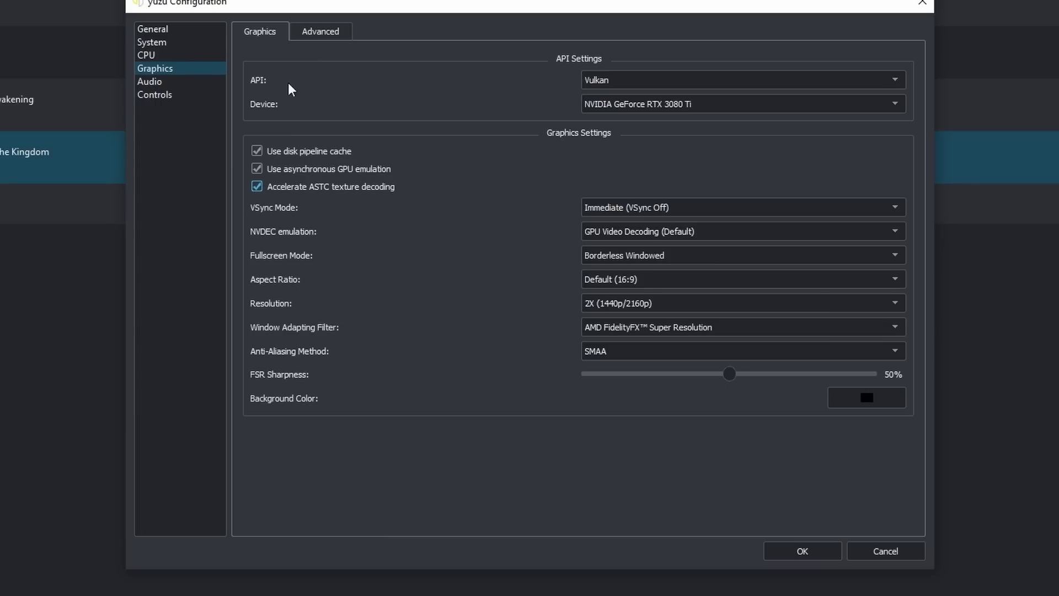
# - Check the graphics API choice, keeping Vulkan, and review the advanced graphics settings
pyautogui.click(323, 32)
pyautogui.click(259, 32)
pyautogui.click(614, 80)
pyautogui.click(521, 77)
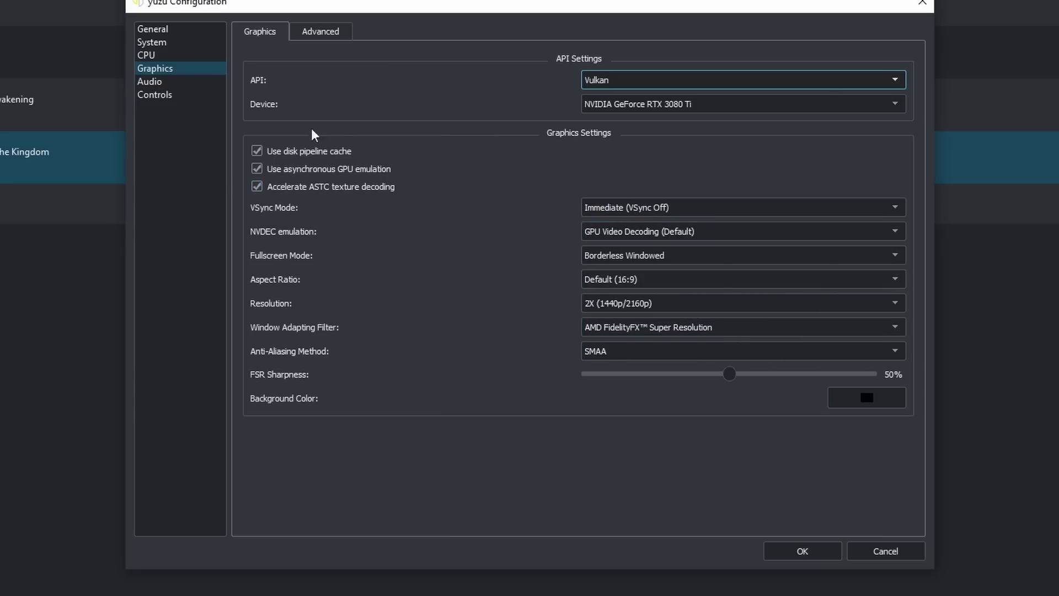
pyautogui.click(321, 32)
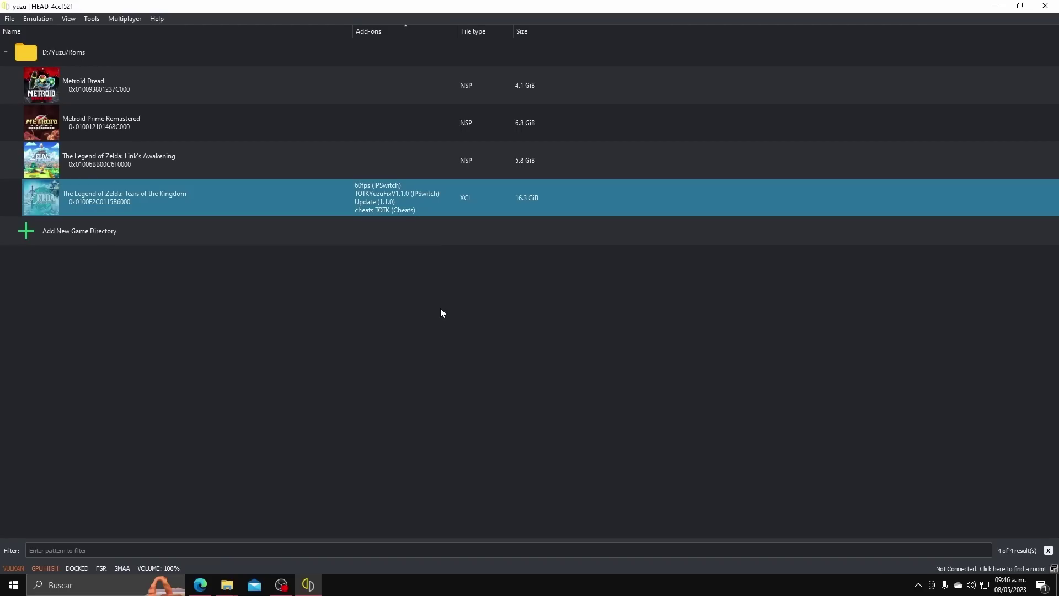